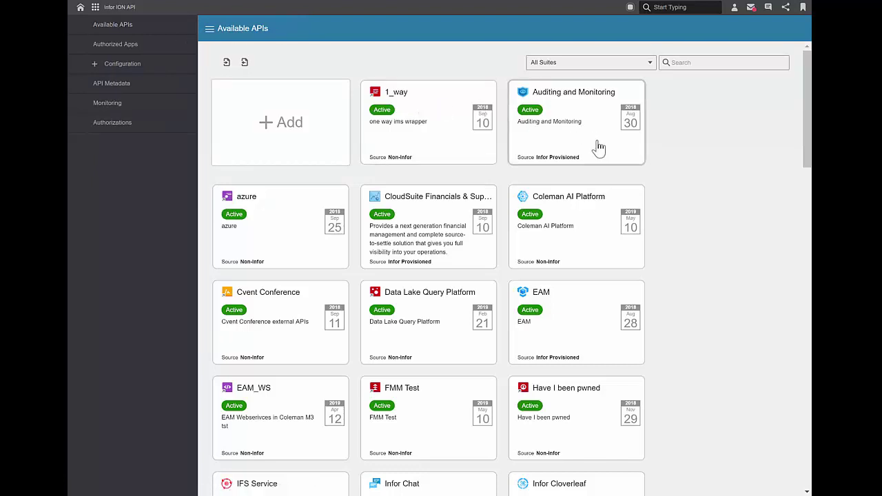
Search the available APIs for "ion" and open the documentation of Infor ION's process/application endpoint.
left_click(681, 67)
type("ion")
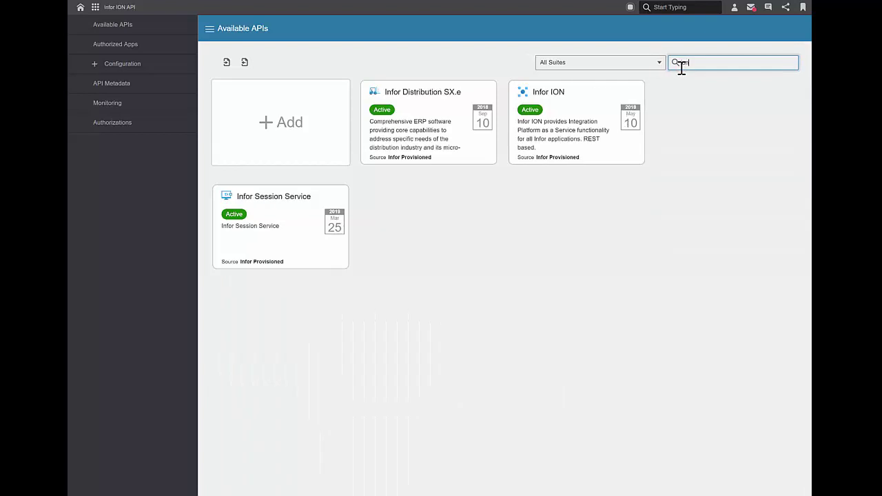
left_click(571, 131)
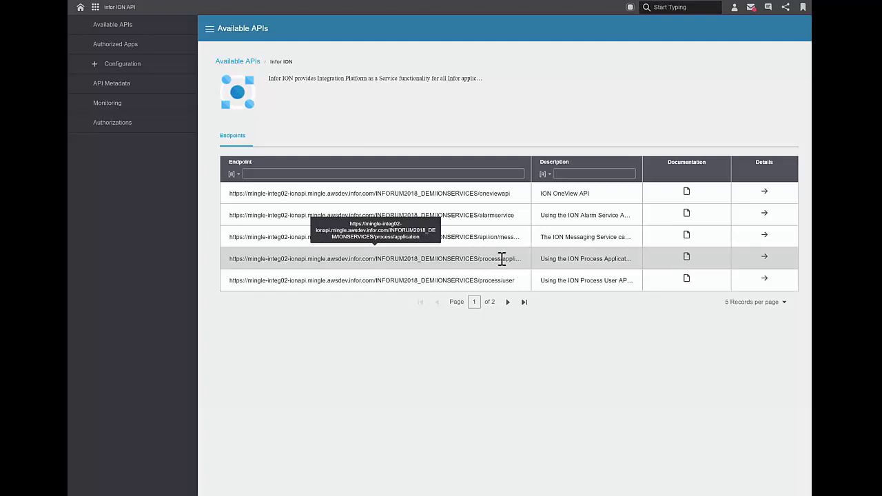
left_click(686, 258)
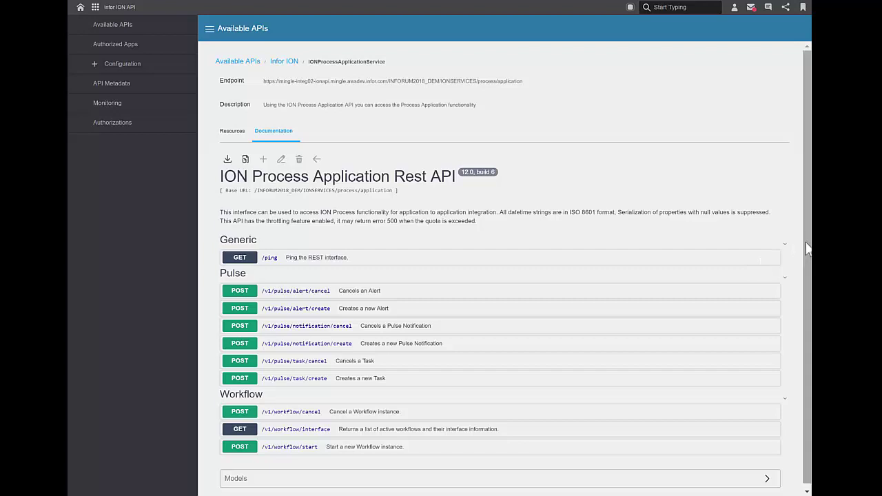
left_click_drag(809, 248, 809, 271)
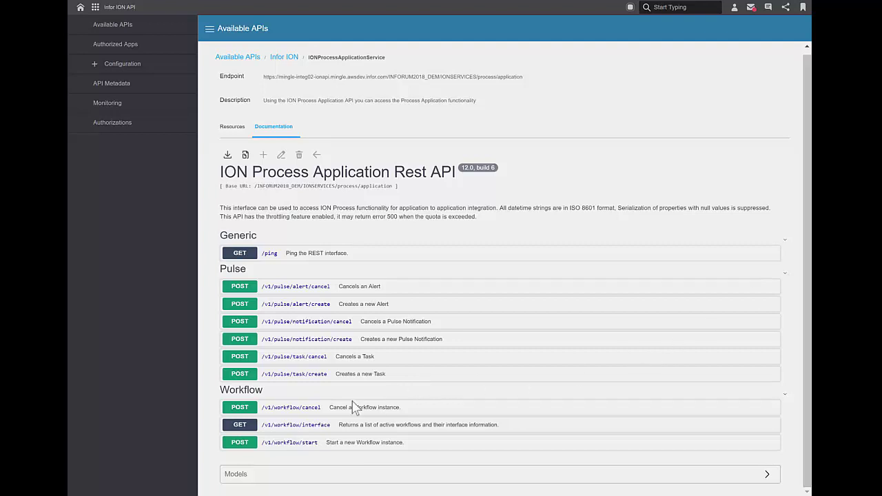
Expand the POST /v1/workflow/start operation, make it editable for a trial call and set logicalId to lid://infor.iondesk.1.
left_click(296, 445)
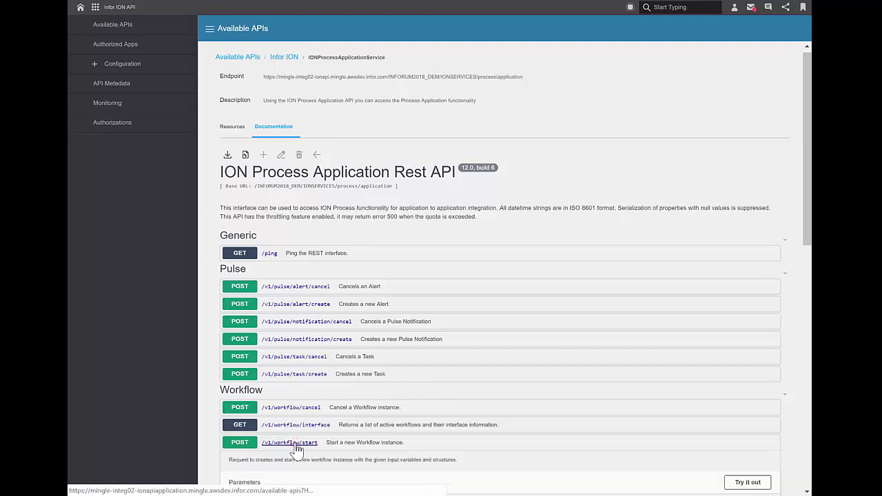
left_click_drag(810, 228, 811, 381)
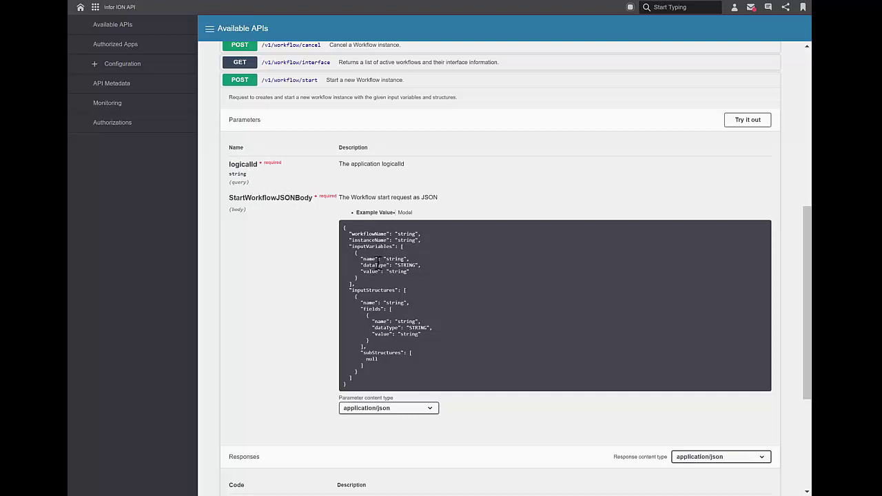
left_click_drag(351, 229, 392, 378)
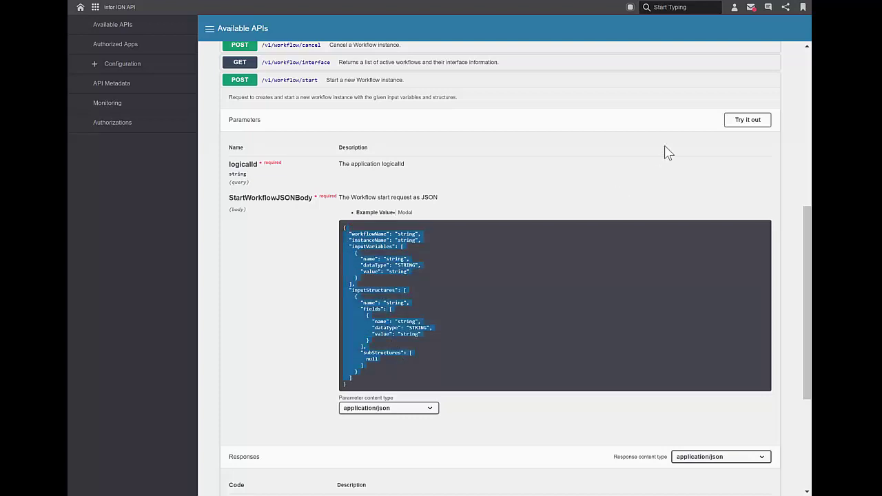
left_click(752, 121)
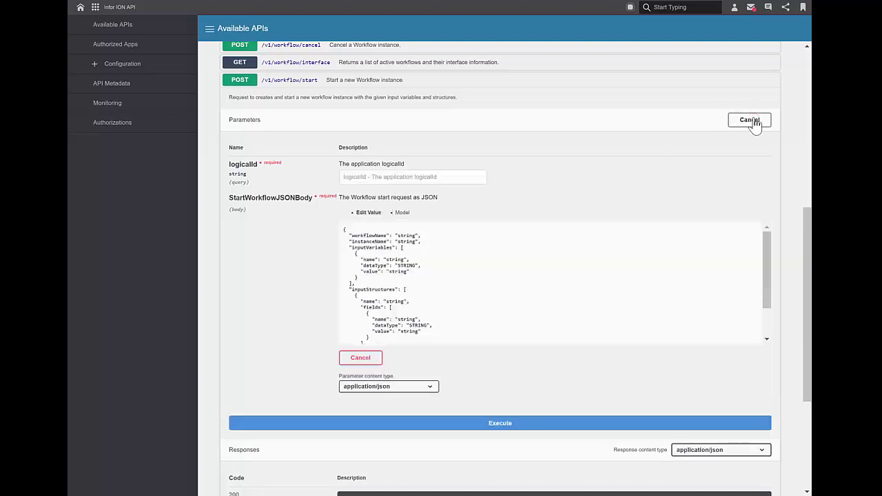
left_click(451, 181)
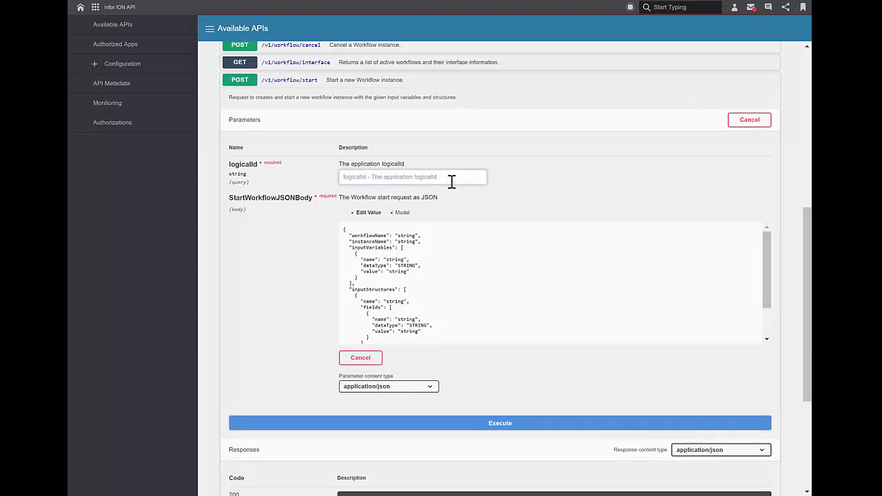
type("lid://infor.iondesk.1")
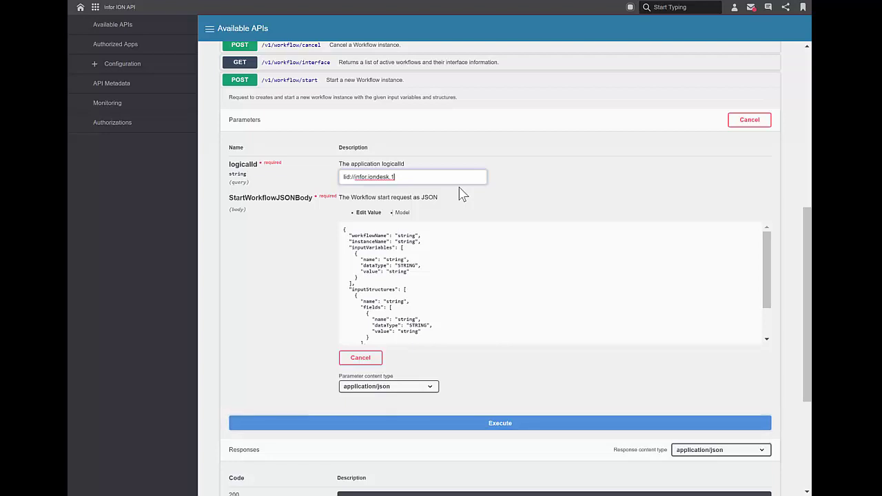
Replace the example JSON body with workflowName "KK_Test", instanceName "MyAPIcalltest" and an empty inputVariables array.
left_click(343, 231)
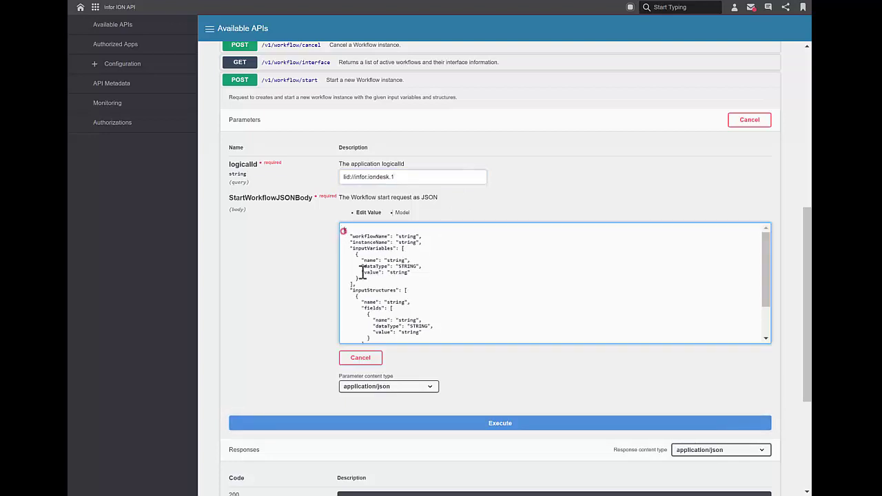
left_click_drag(362, 272, 394, 315)
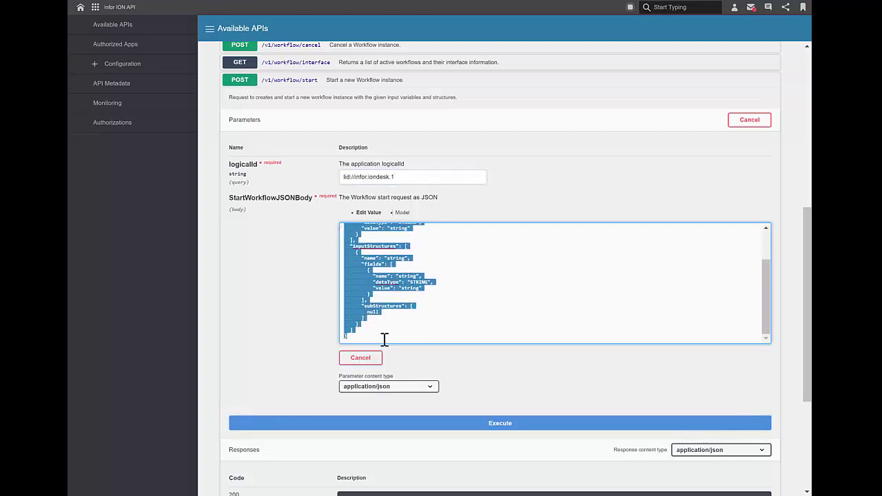
left_click(444, 297)
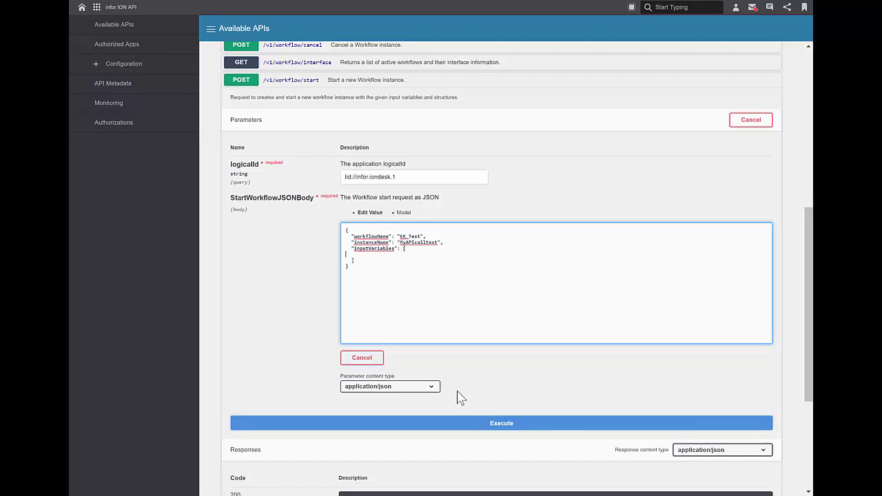
Execute the workflow start request and inspect the id returned in the server response.
left_click(473, 423)
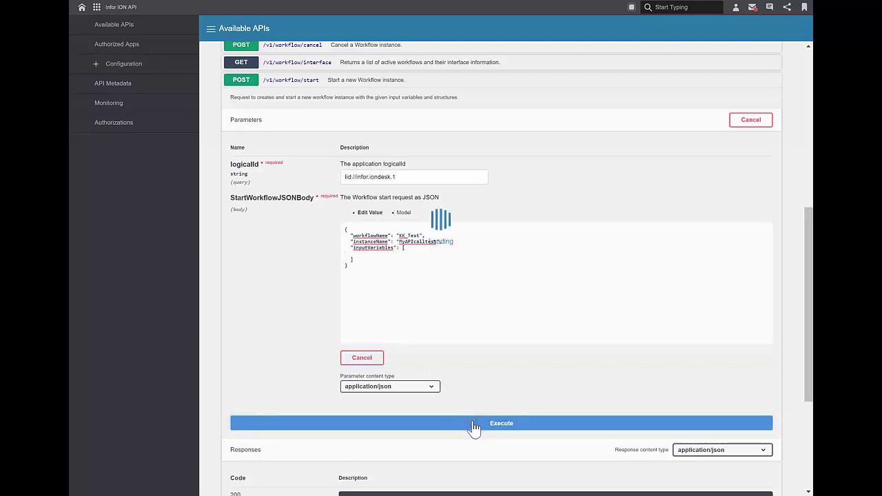
scroll(808, 230, "down", 3)
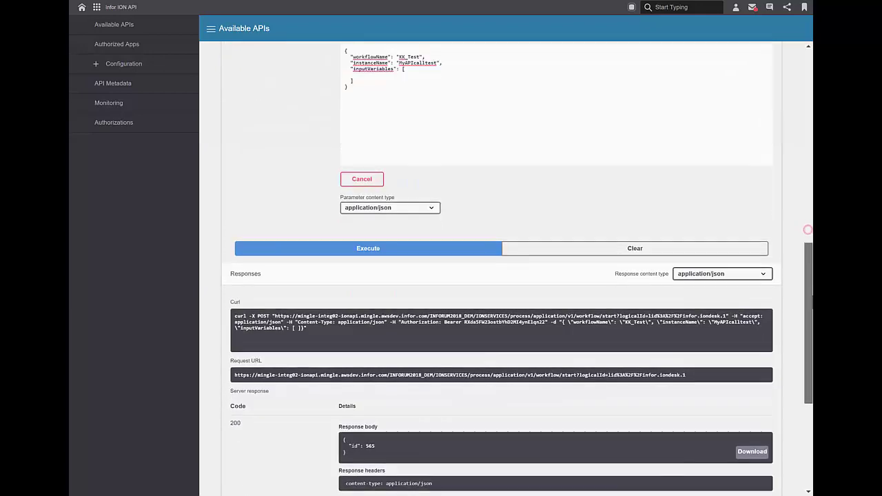
scroll(808, 230, "down", 2)
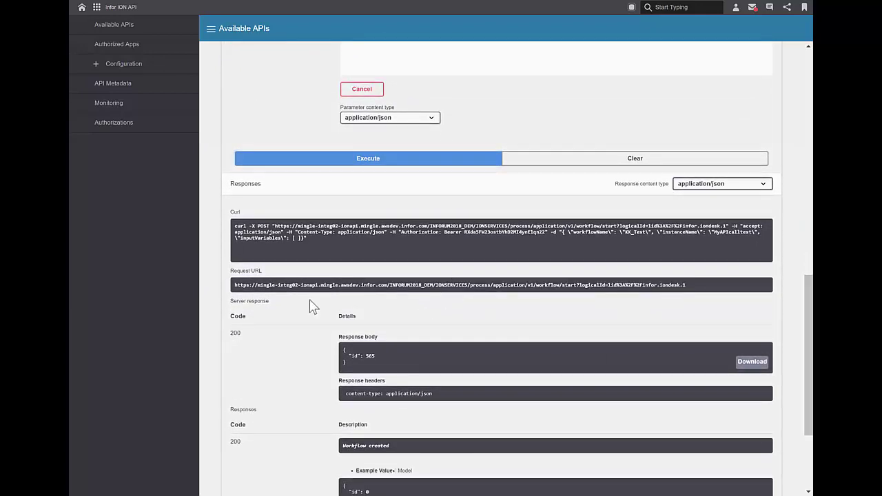
left_click_drag(272, 303, 230, 311)
double_click(371, 356)
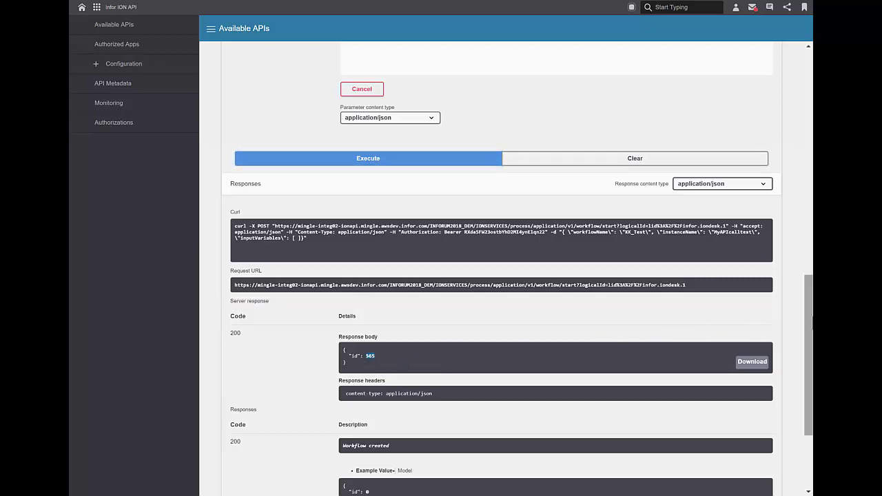
Add an input variable to the JSON body's inputVariables array with name "Company", dataType "STRING" and value "345".
left_click_drag(809, 324, 748, 235)
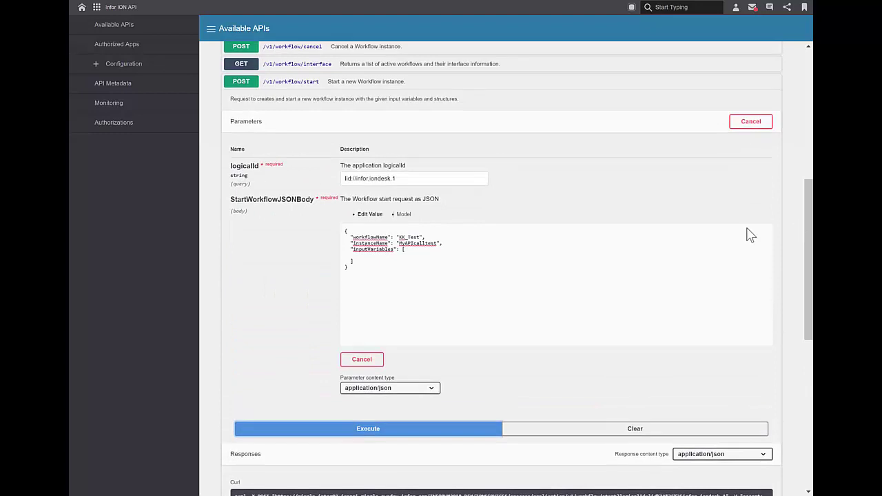
left_click(384, 260)
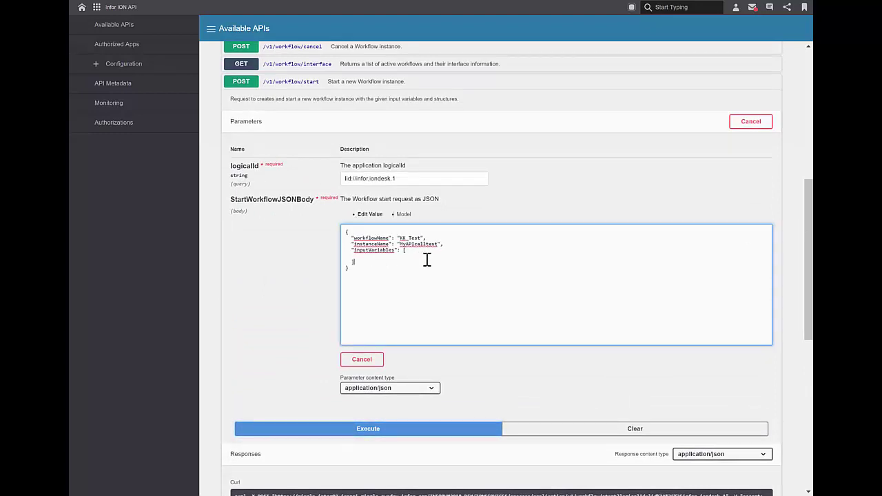
type("{     \"name\": \"Company\",         \"dataType\": \"STRING\",     \"value\": \"345\"   }")
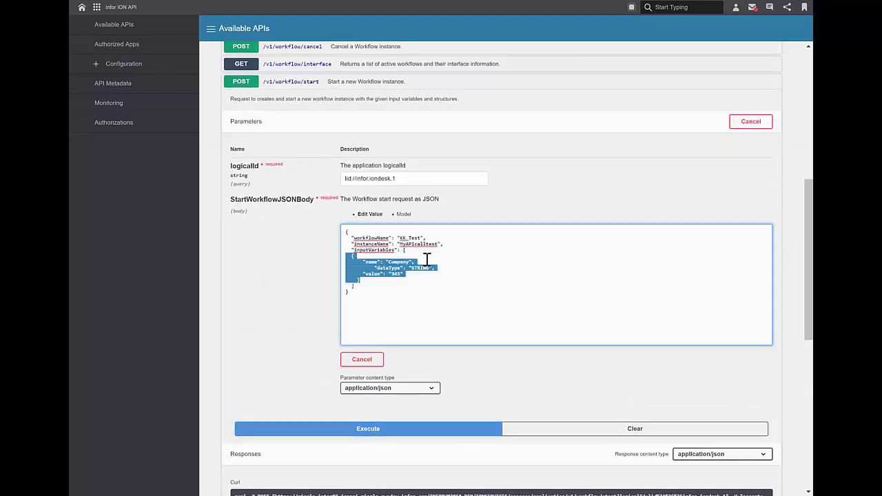
left_click(391, 280)
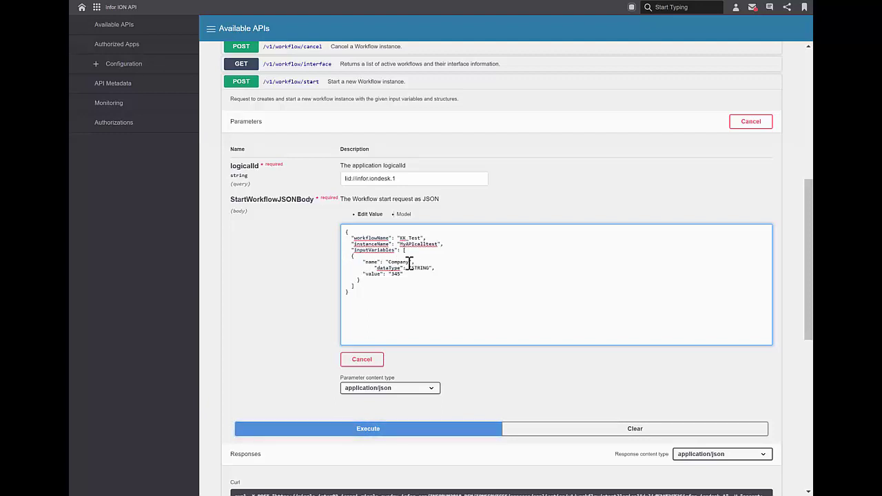
left_click_drag(391, 262, 410, 263)
left_click(401, 274)
Execute the workflow start request with the Company input variable and review its server response.
left_click(449, 429)
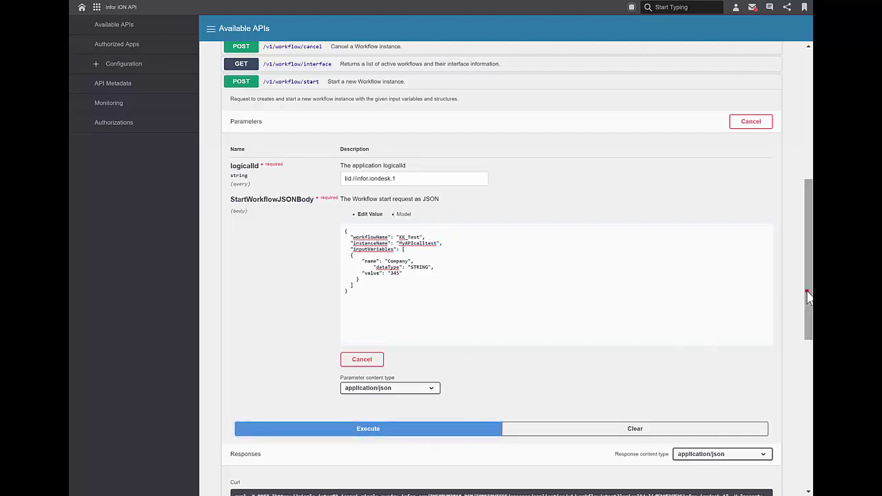
left_click_drag(809, 296, 809, 378)
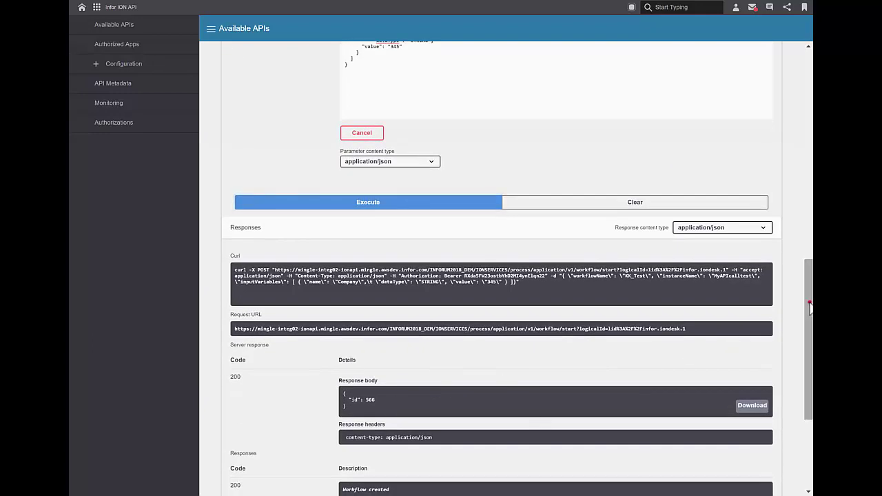
left_click_drag(810, 307, 811, 186)
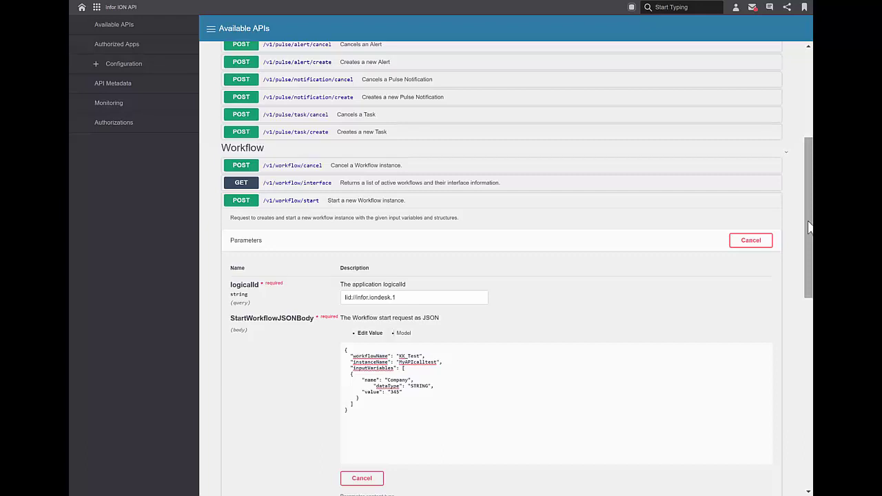
Switch to Postman and compare the request's POST method, URL and logicalId parameter with the Request URL in Infor ION API.
key("alt+Tab")
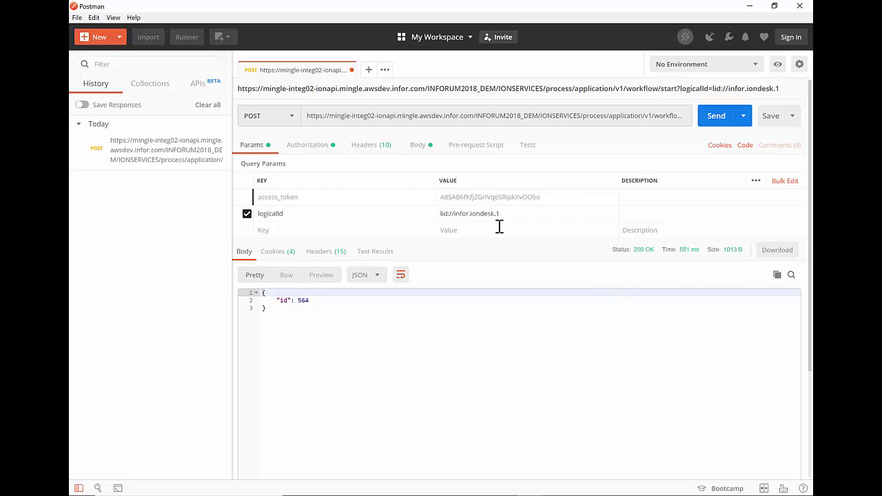
left_click(292, 117)
left_click(293, 117)
key("alt+Tab")
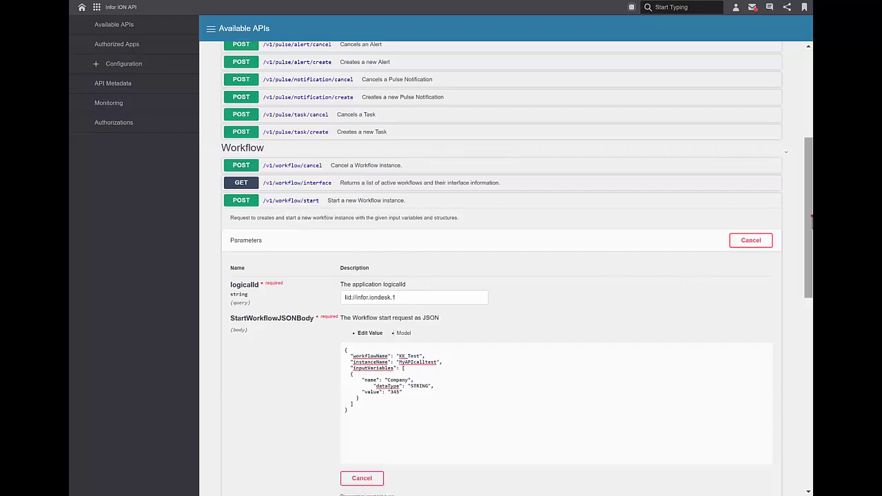
left_click_drag(803, 229, 804, 348)
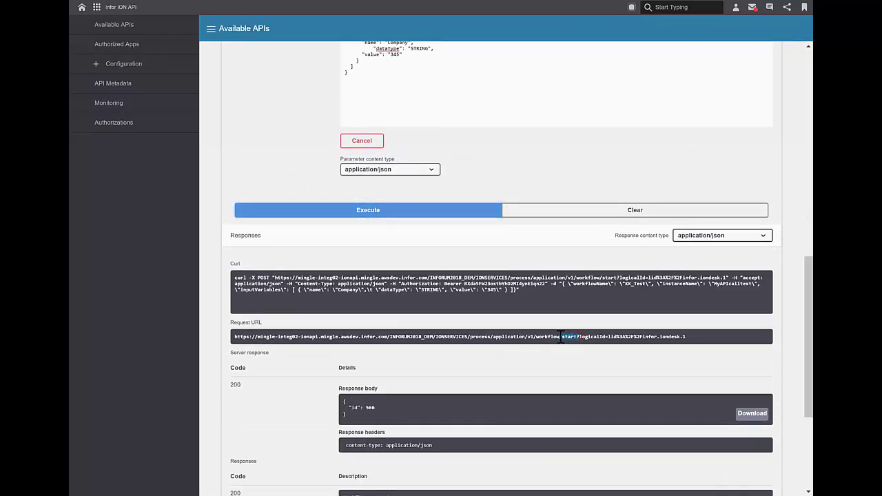
left_click_drag(579, 337, 228, 340)
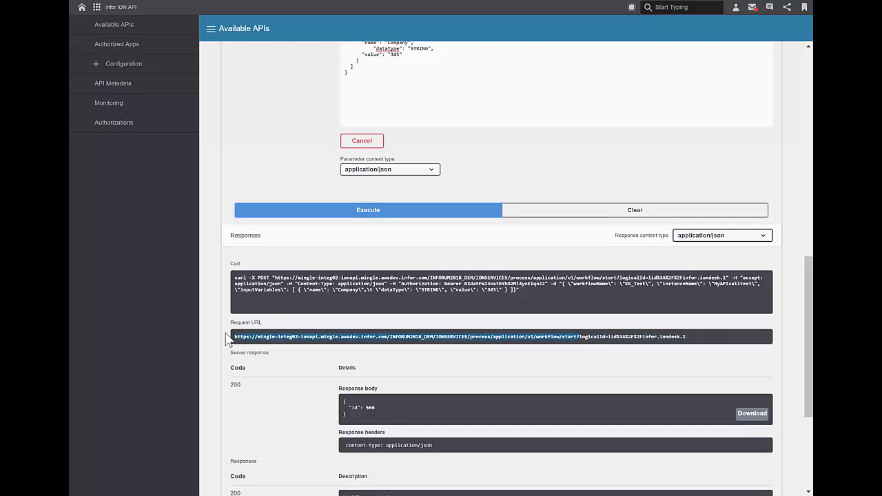
key("alt+Tab")
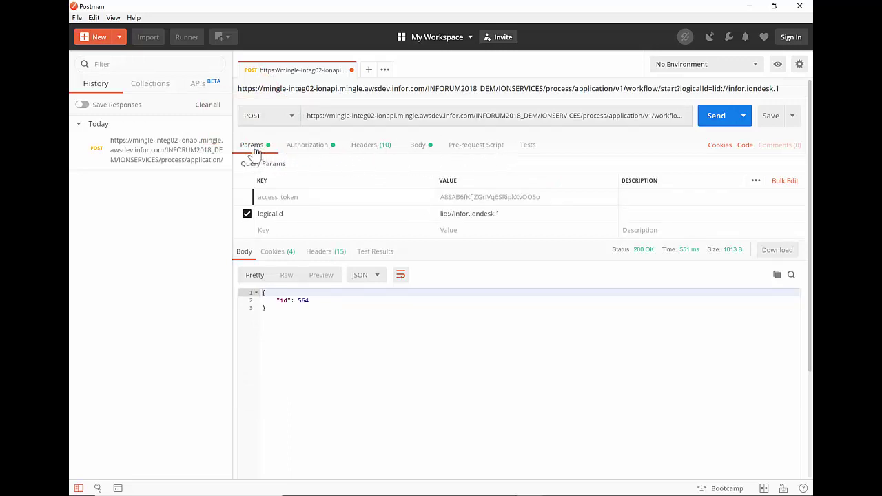
left_click(288, 214)
left_click(518, 211)
Request a new OAuth 2.0 access token named ION_API_Gateway_Integ02, allow Postman's access and use the token for the request.
left_click(308, 148)
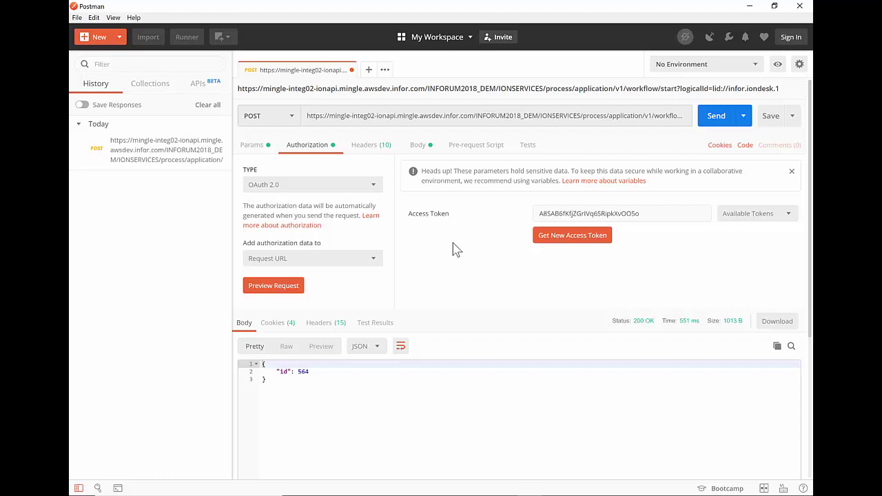
left_click(595, 243)
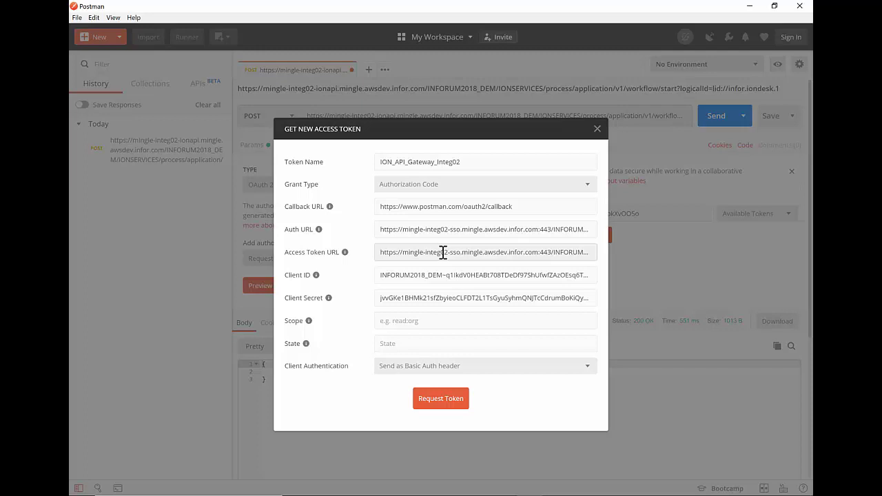
left_click(434, 399)
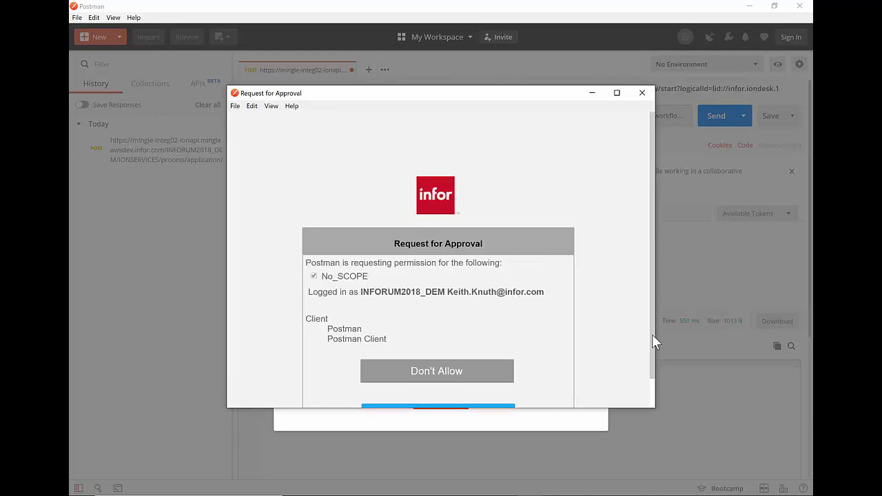
scroll(652, 368, "down", 1)
left_click(484, 391)
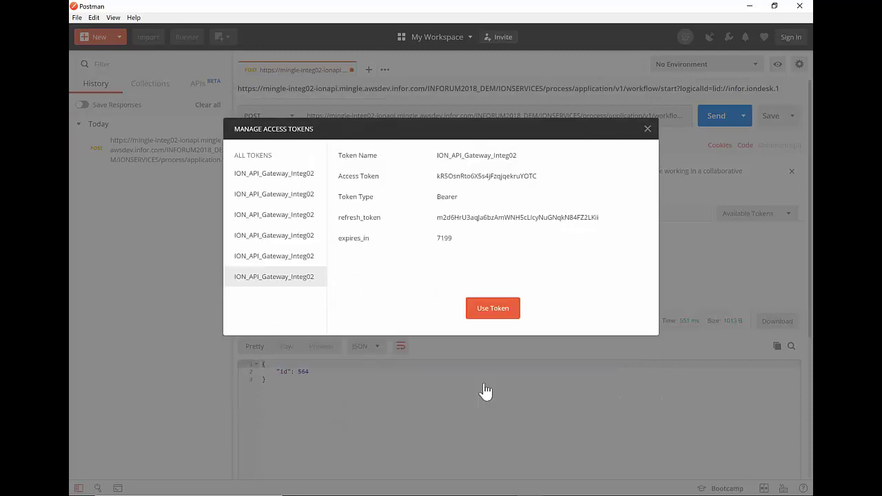
left_click(486, 311)
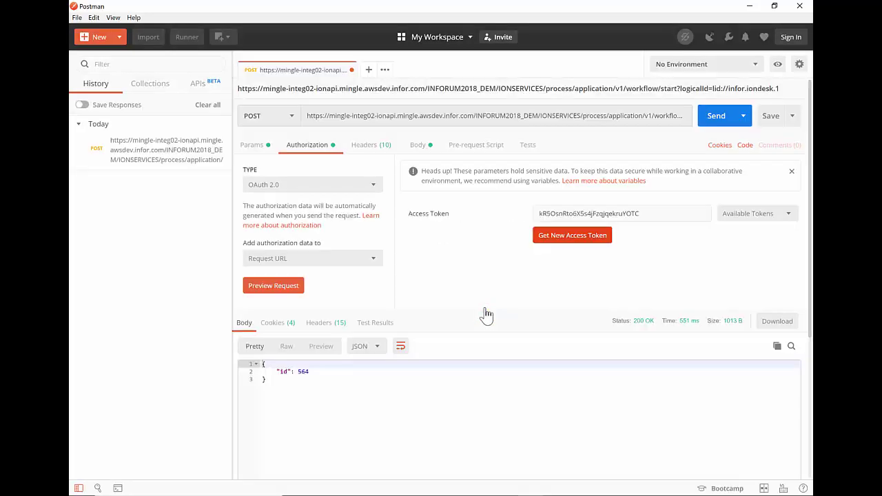
Check the request's Content-Type header and raw JSON body for workflow KK_Test, send the POST request and examine the response body.
left_click(371, 147)
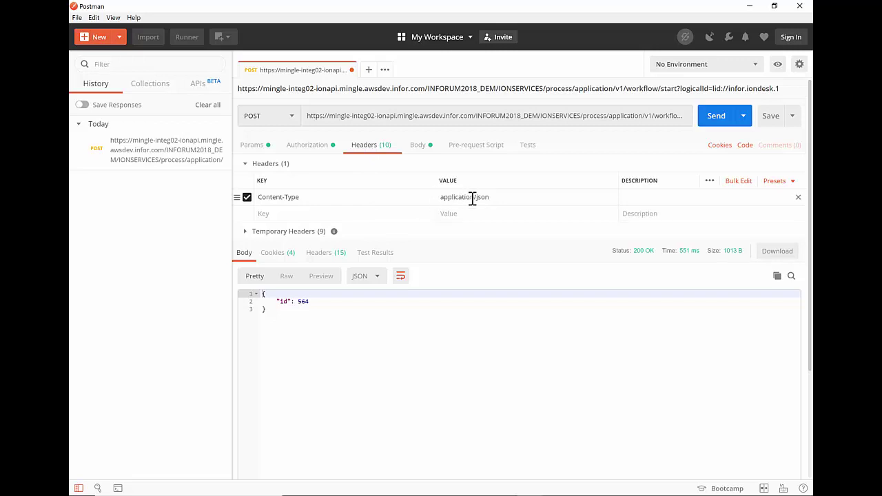
left_click(419, 147)
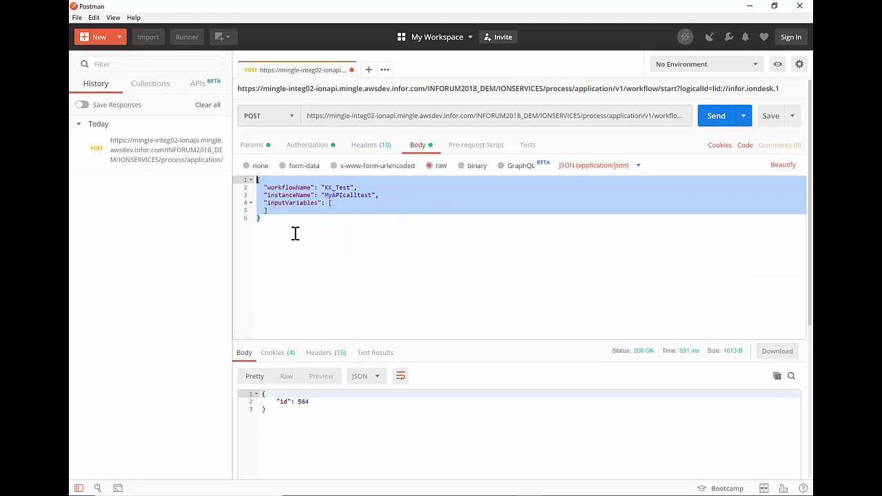
left_click(266, 220)
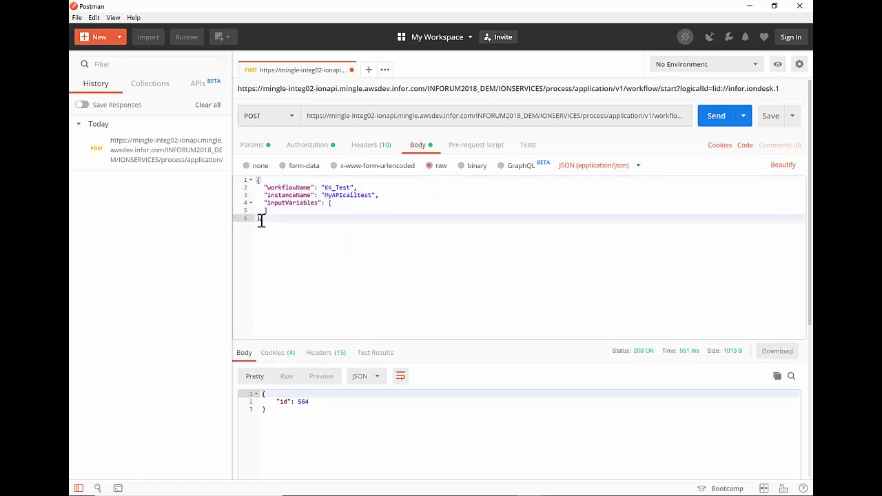
left_click_drag(258, 217, 257, 181)
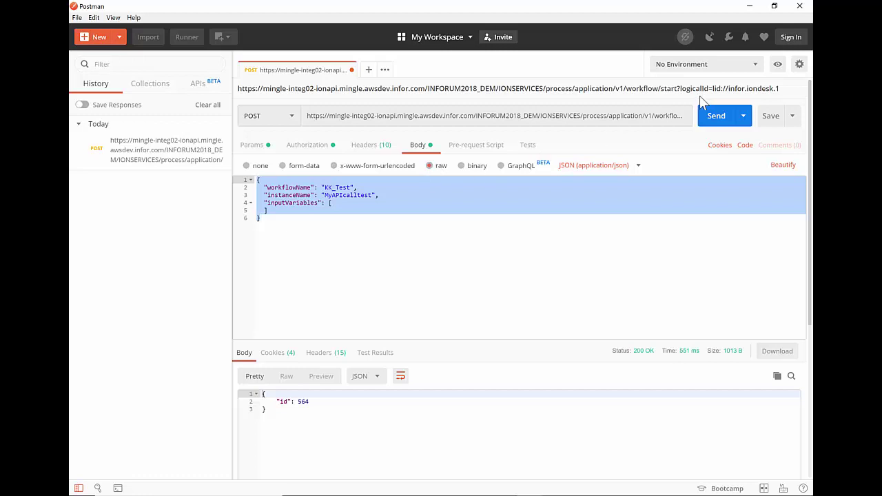
left_click(717, 123)
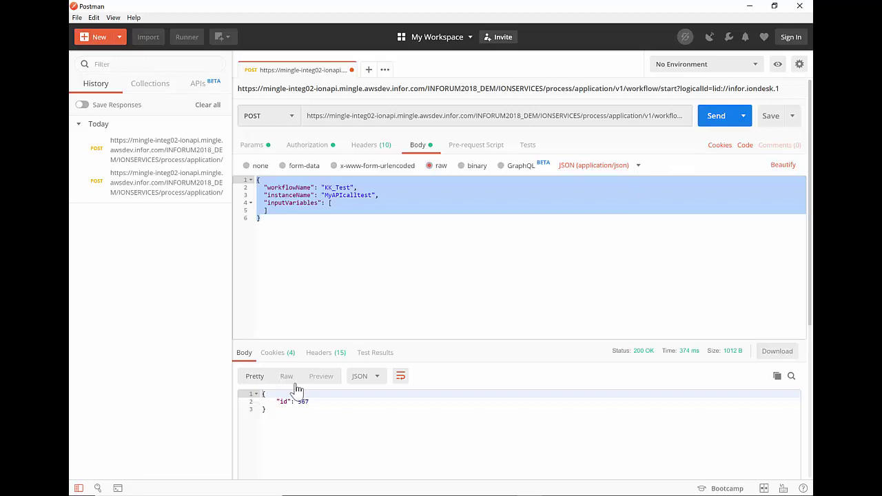
left_click_drag(268, 413, 262, 394)
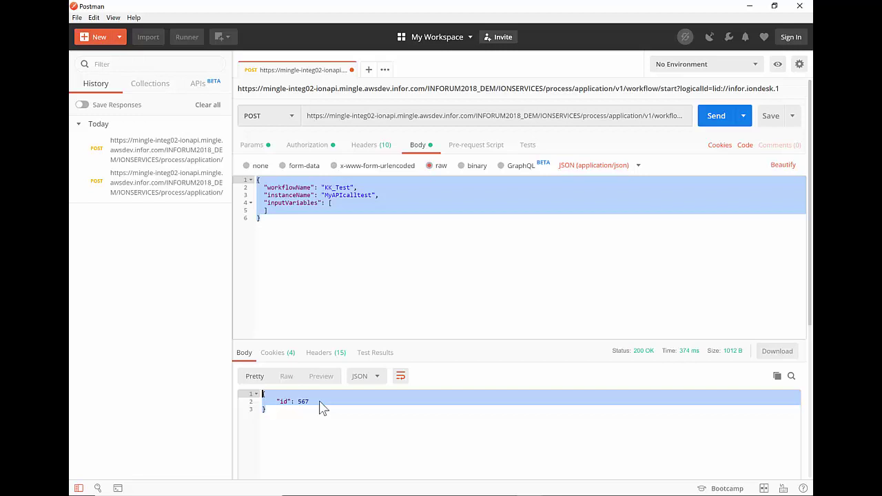
Switch to the Infor browser window, open the ION Desk application and display its list of active workflows.
key("alt+Tab")
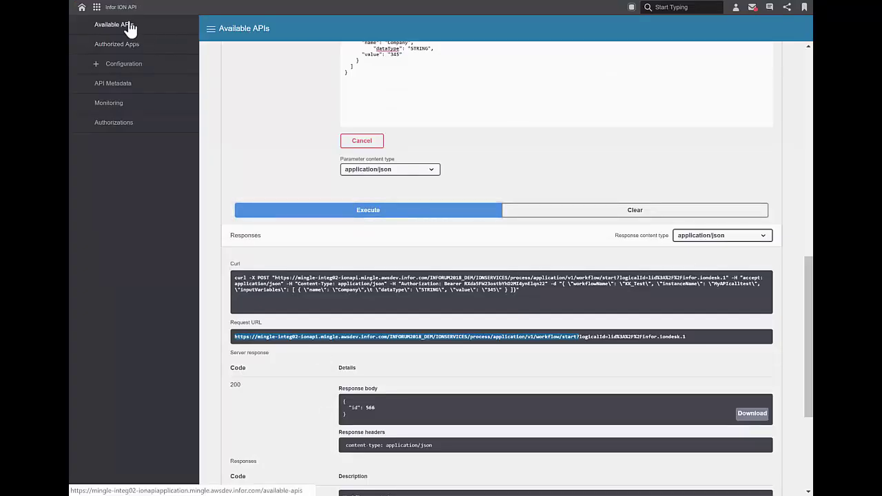
left_click(97, 8)
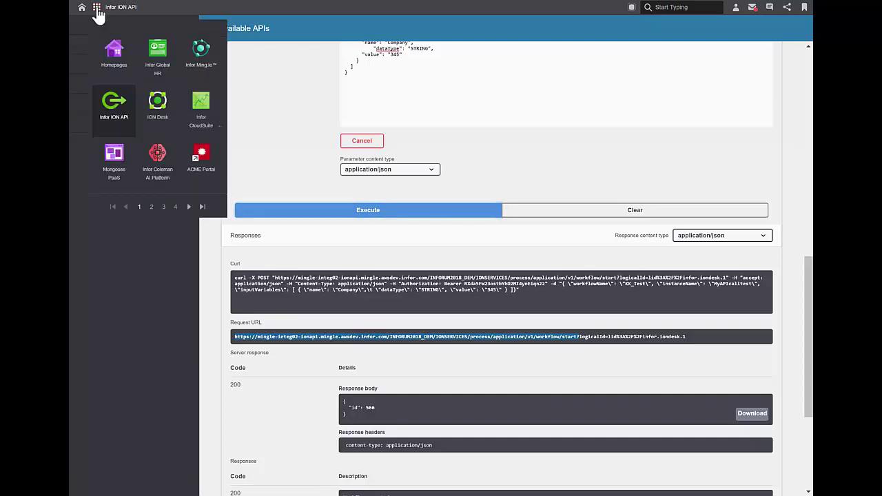
left_click(150, 103)
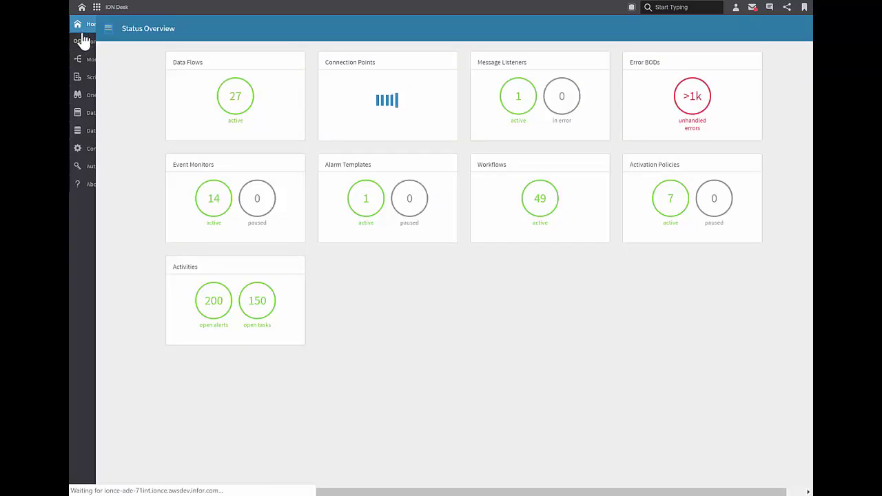
left_click(86, 60)
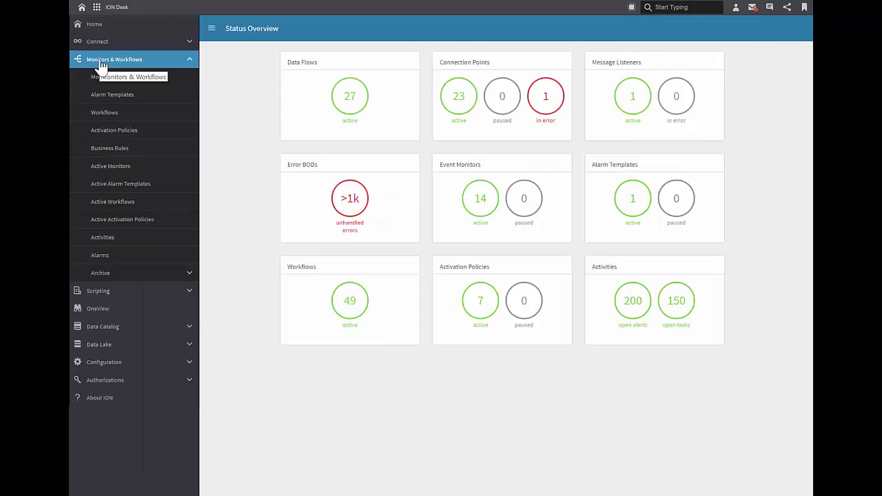
left_click(114, 203)
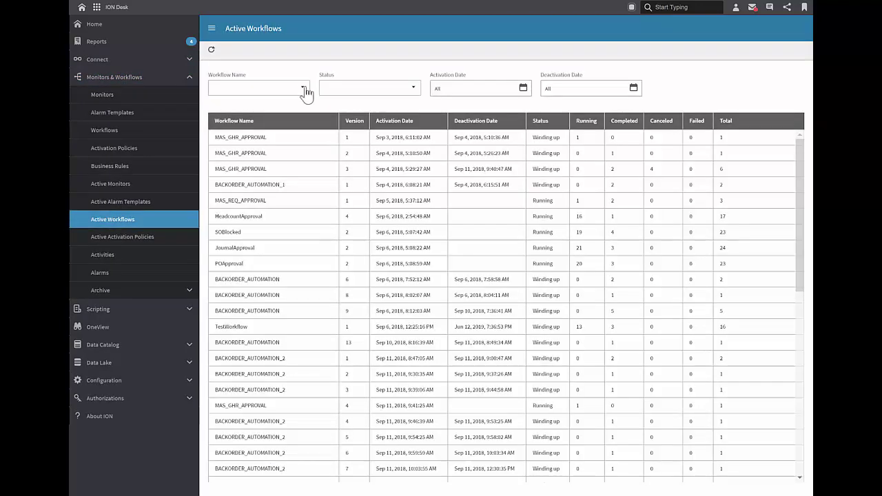
Filter the active workflows by the name KK_Test, open that workflow's instances and look up the newest MyAPIcalltest instance by its ID.
left_click(303, 89)
type("kk")
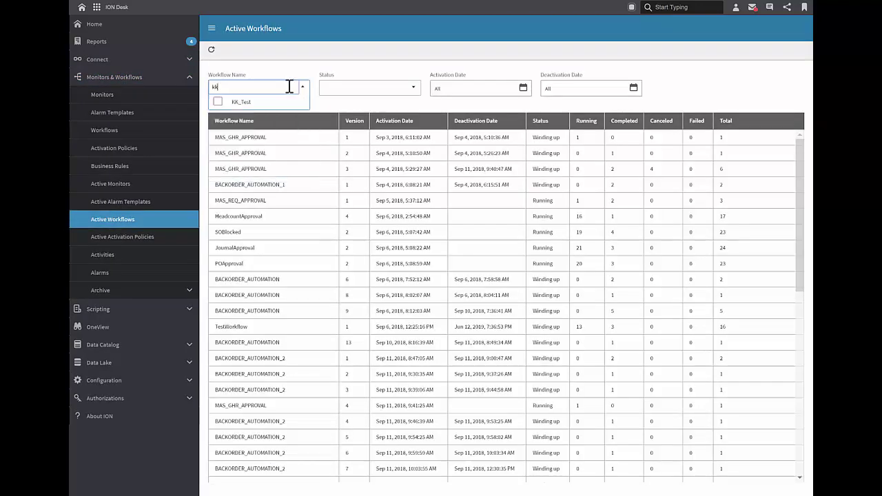
left_click(218, 102)
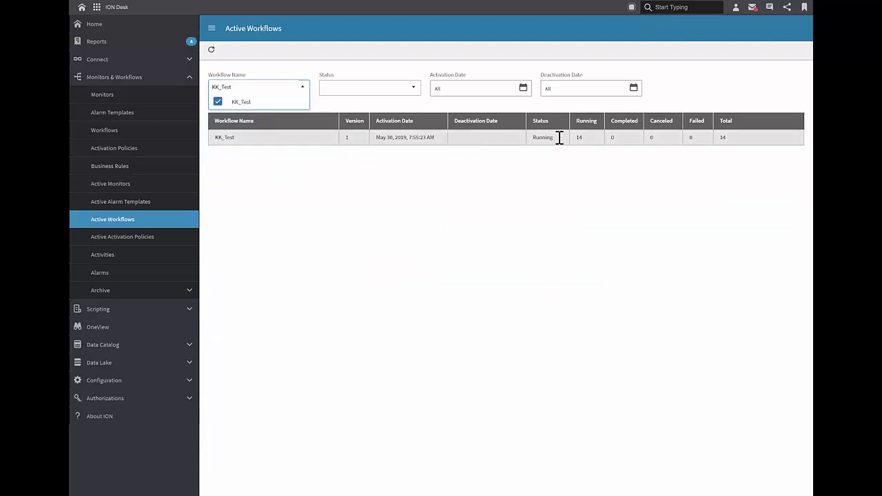
left_click(294, 142)
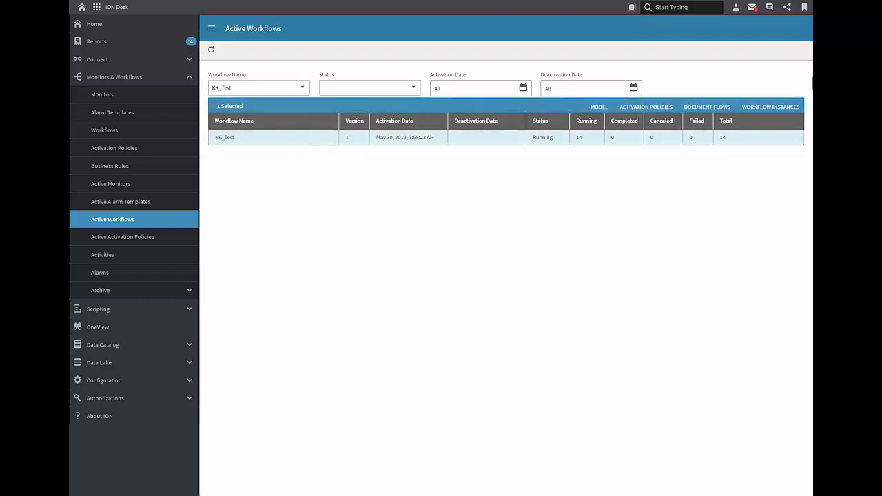
left_click(751, 107)
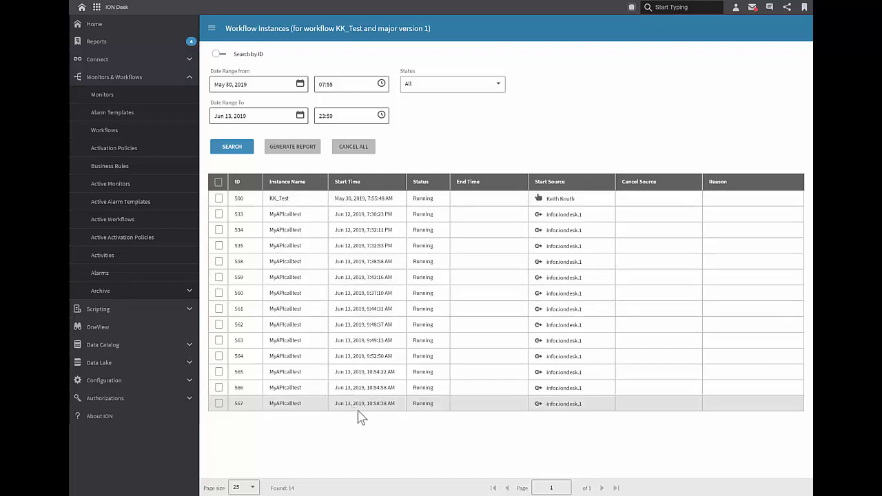
double_click(238, 403)
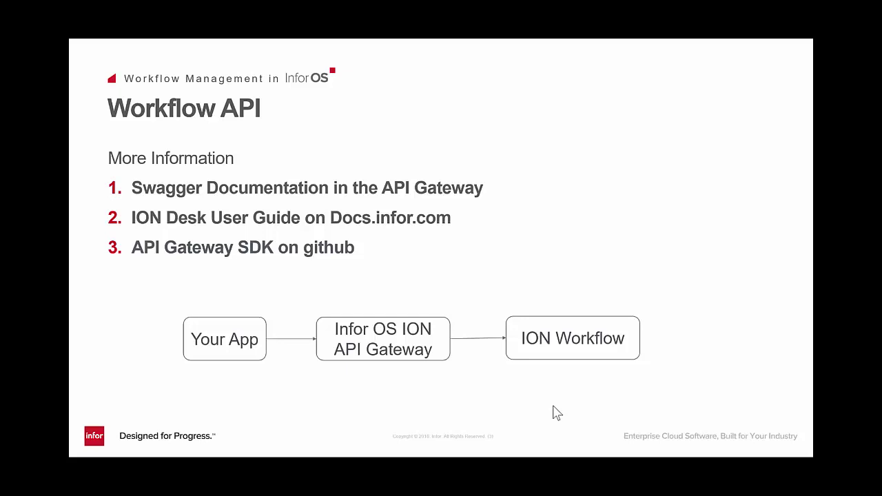
Switch to Infor's GitHub repositories page, open the ion-api-sdk repository and examine its sample folders and README.
left_click(352, 298)
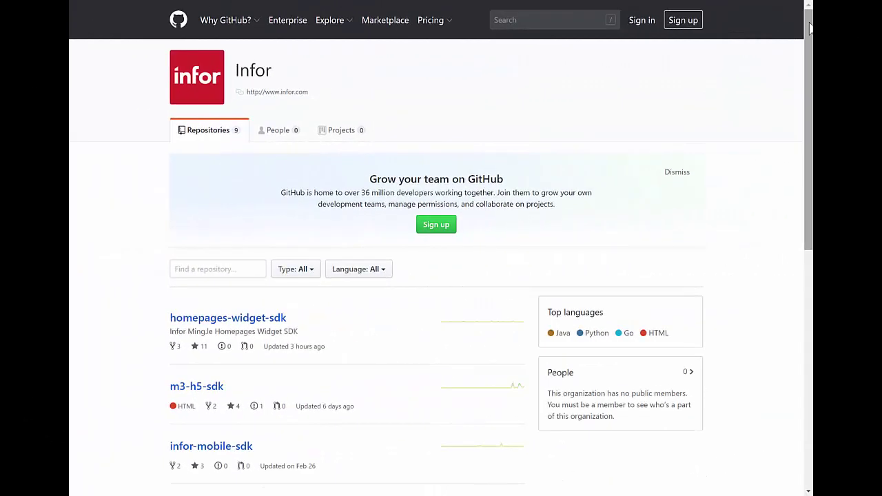
left_click_drag(810, 27, 811, 127)
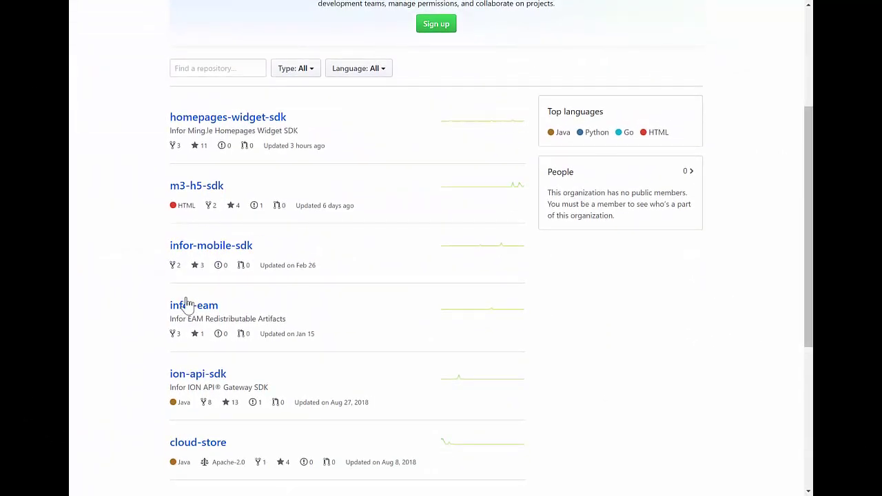
left_click(196, 375)
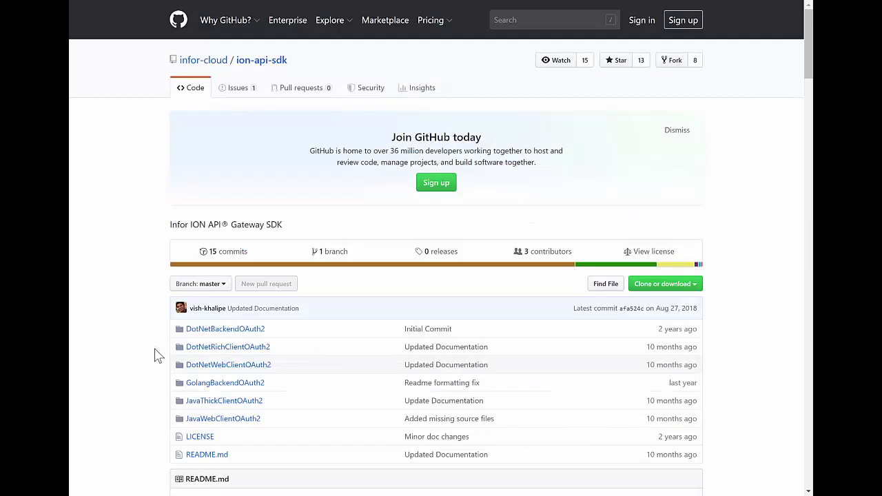
scroll(158, 356, "down", 2)
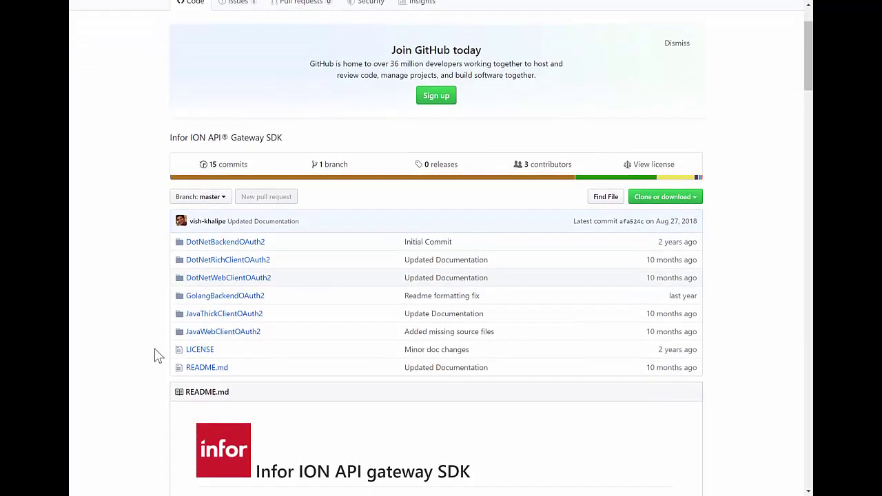